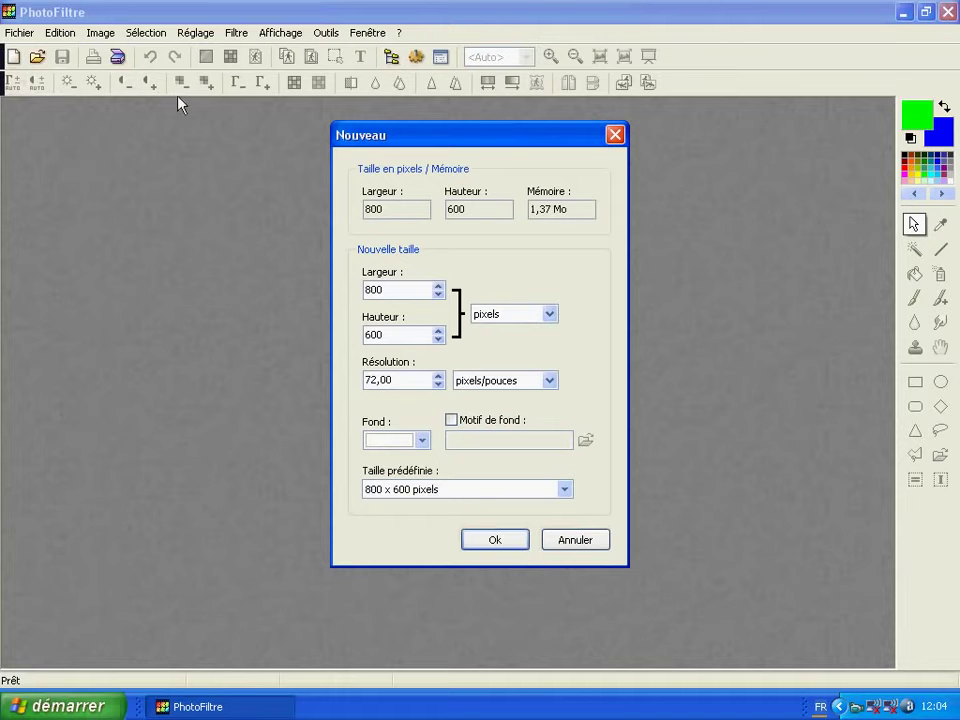
Step: Create a new 800 x 600 pixel image with a black background
left_click(405, 441)
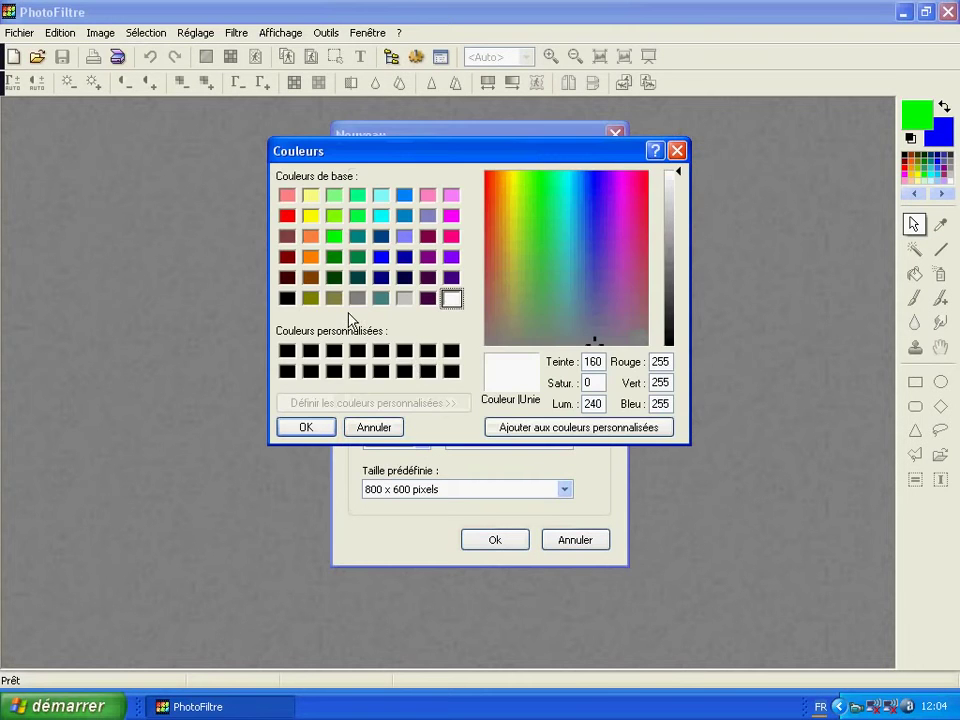
left_click(287, 351)
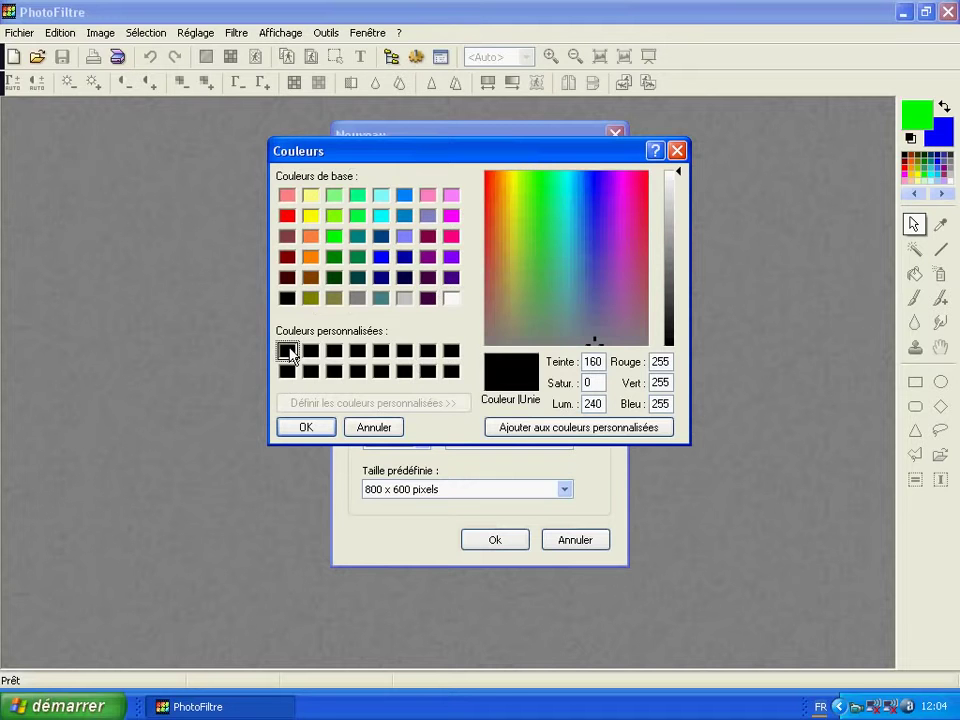
left_click(310, 428)
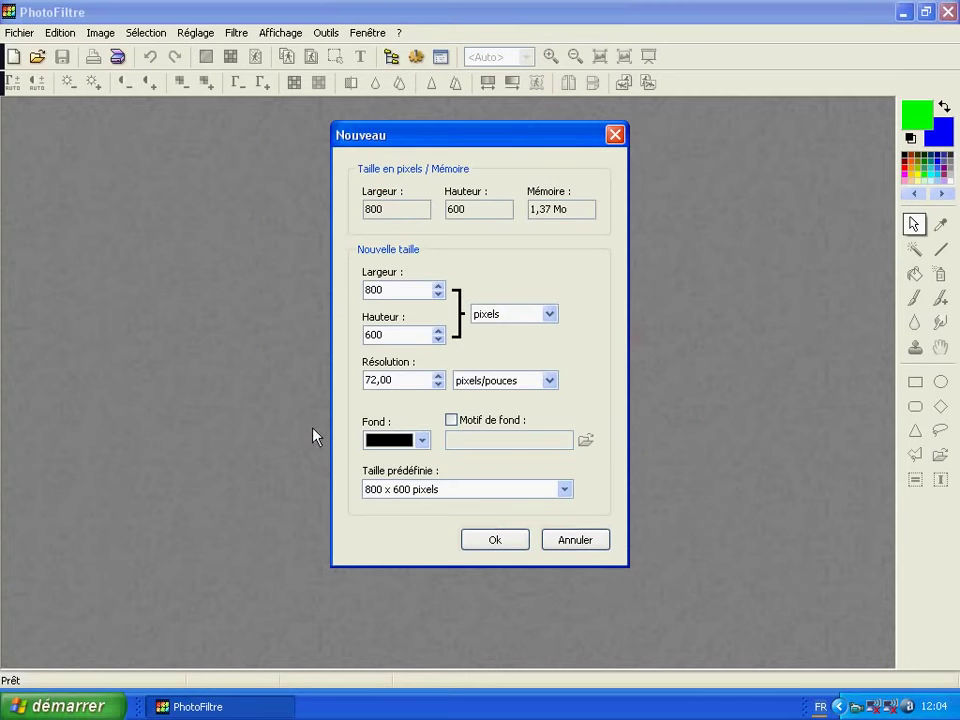
left_click(511, 541)
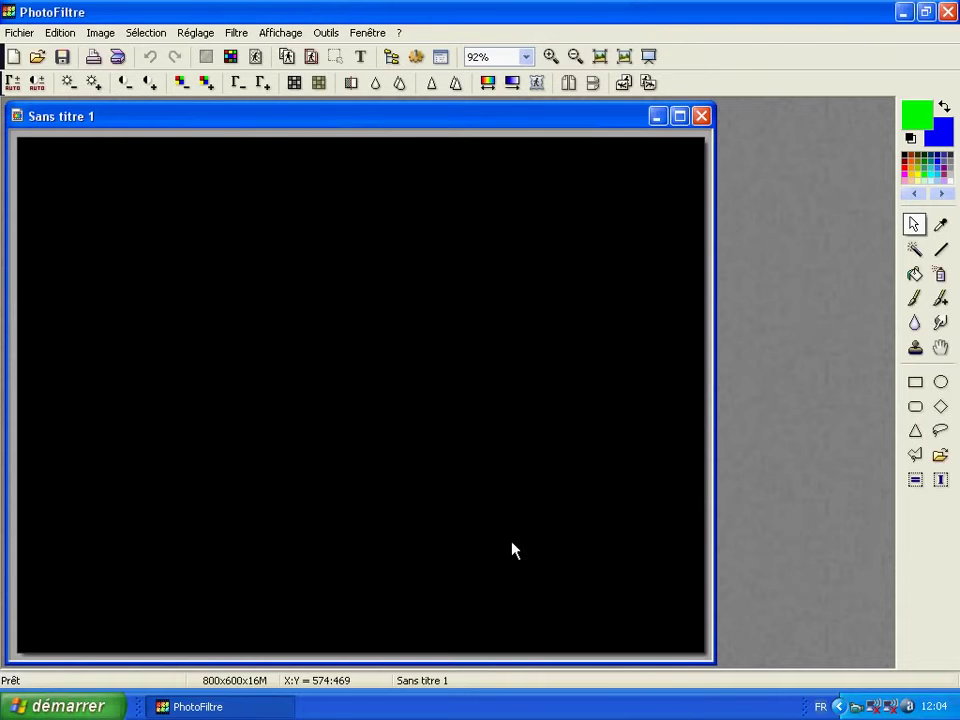
Step: Enter the text TELETUTO in bold italic Cambria, size 71, and turn it into a selection
left_click(362, 57)
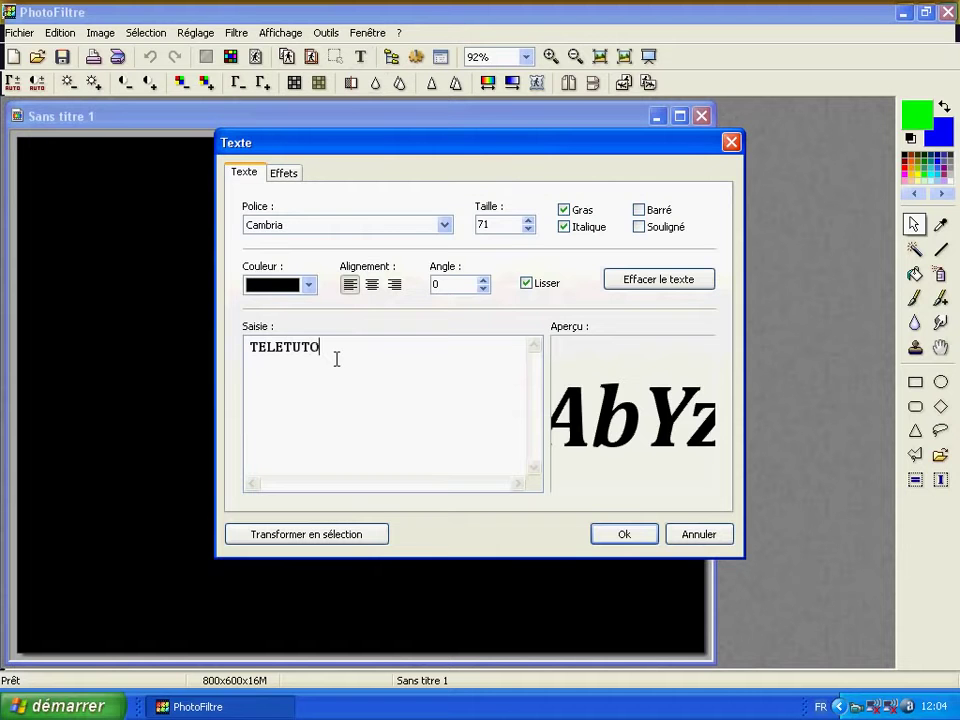
left_click(377, 227)
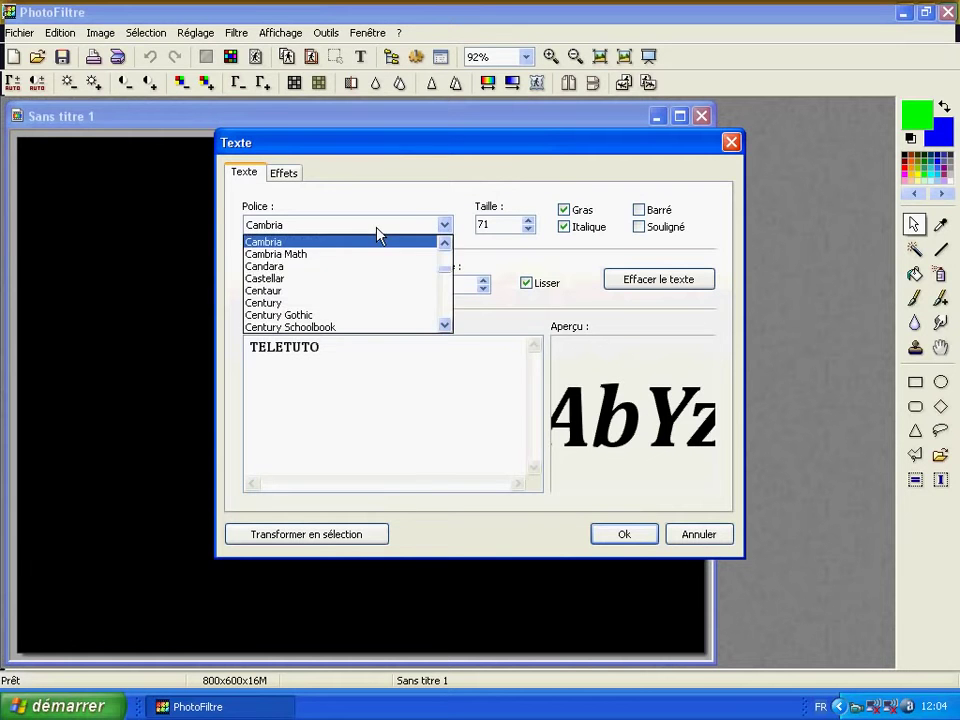
left_click(377, 229)
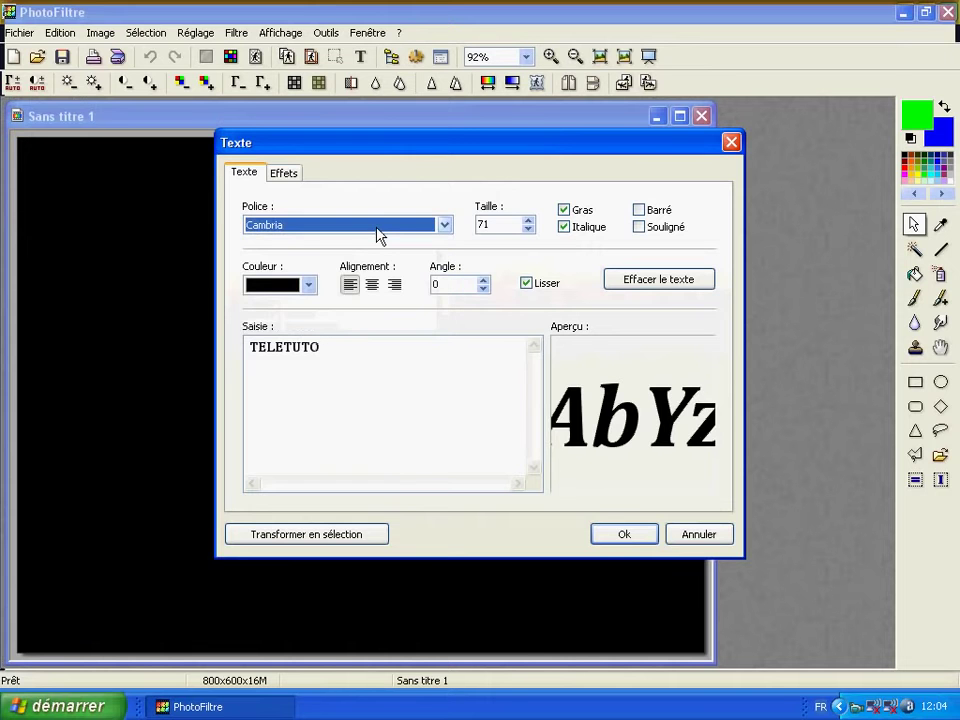
double_click(528, 220)
left_click(528, 229)
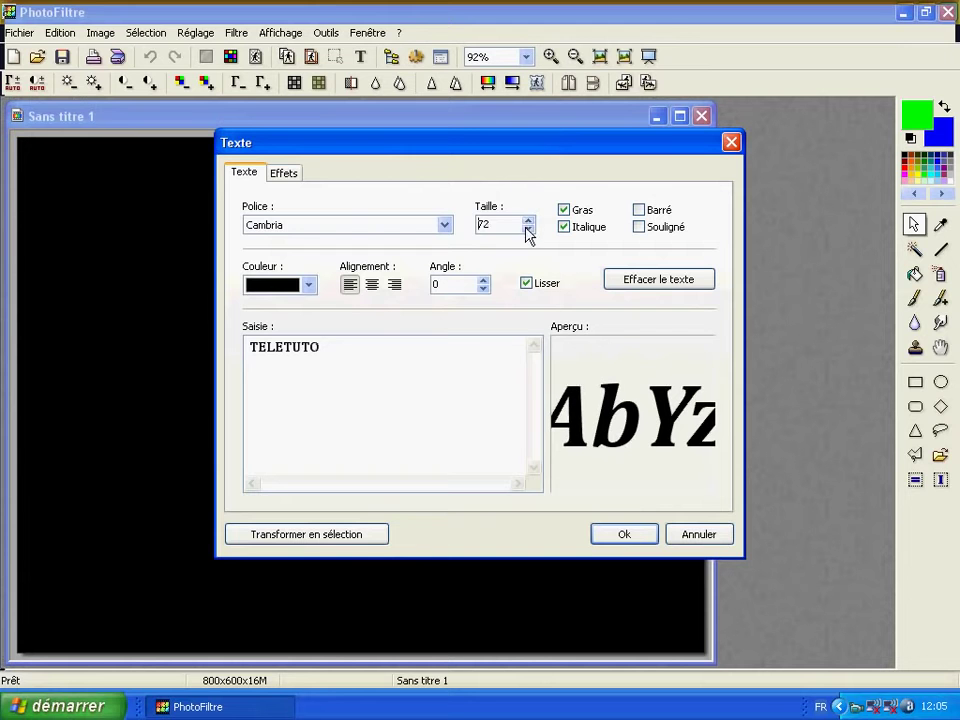
left_click(528, 229)
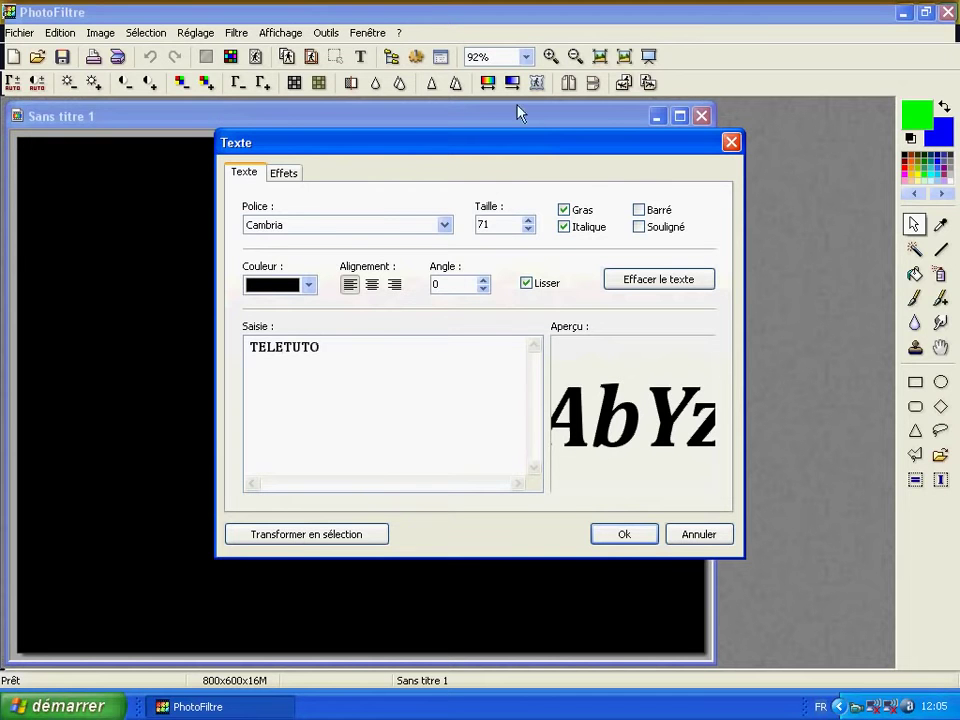
left_click_drag(507, 158, 588, 146)
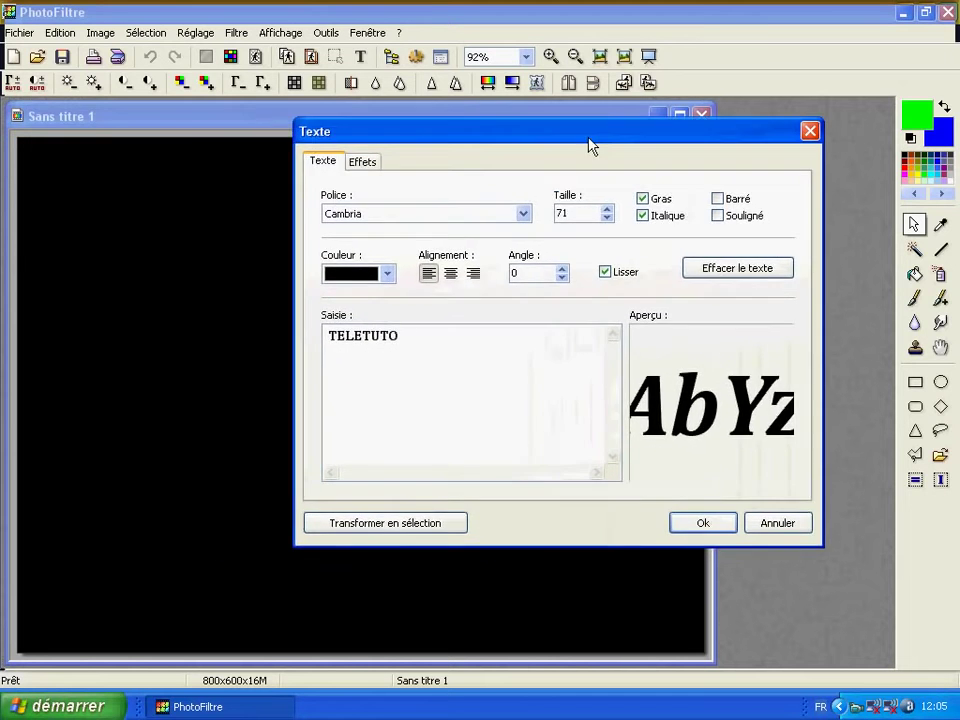
left_click(388, 522)
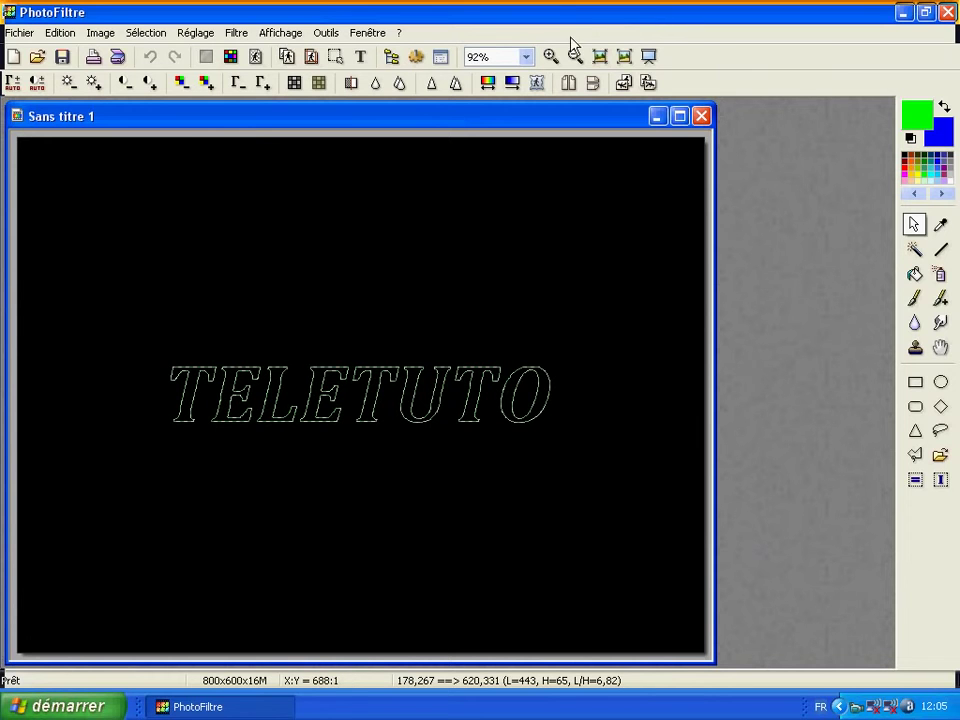
Step: Set up and preview a two-colour top-to-bottom gradient on the text selection, from red to yellow
left_click(515, 86)
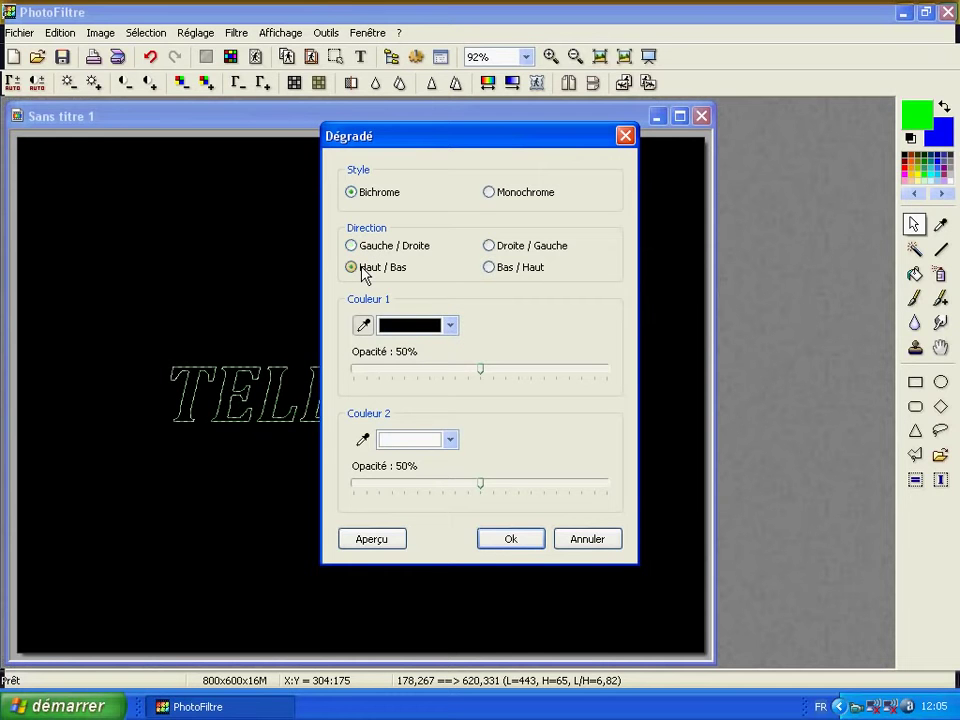
left_click(408, 325)
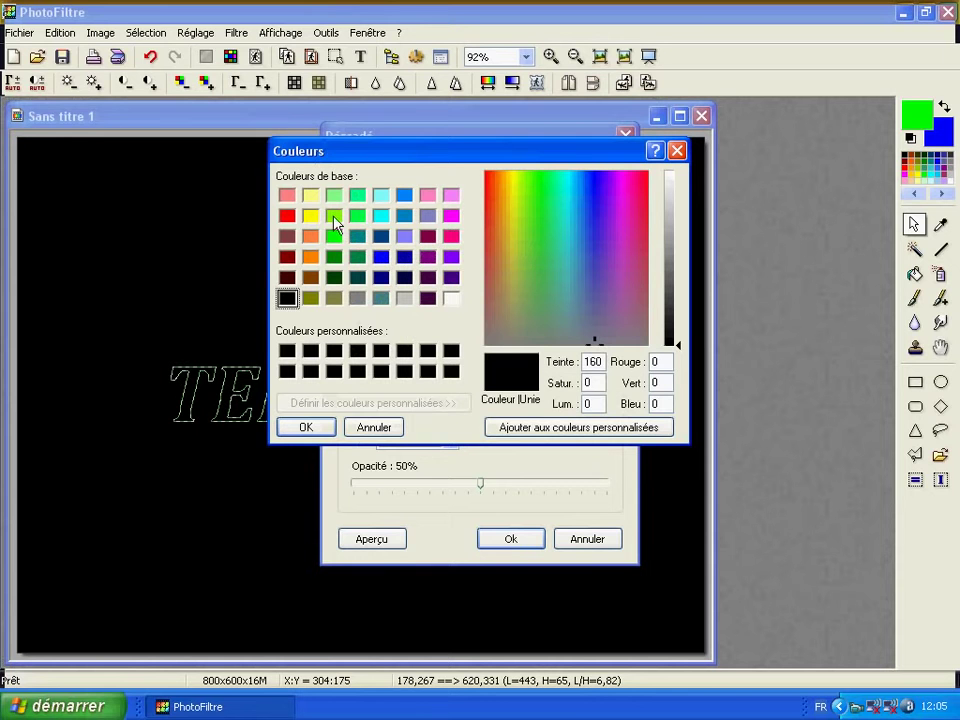
left_click(288, 216)
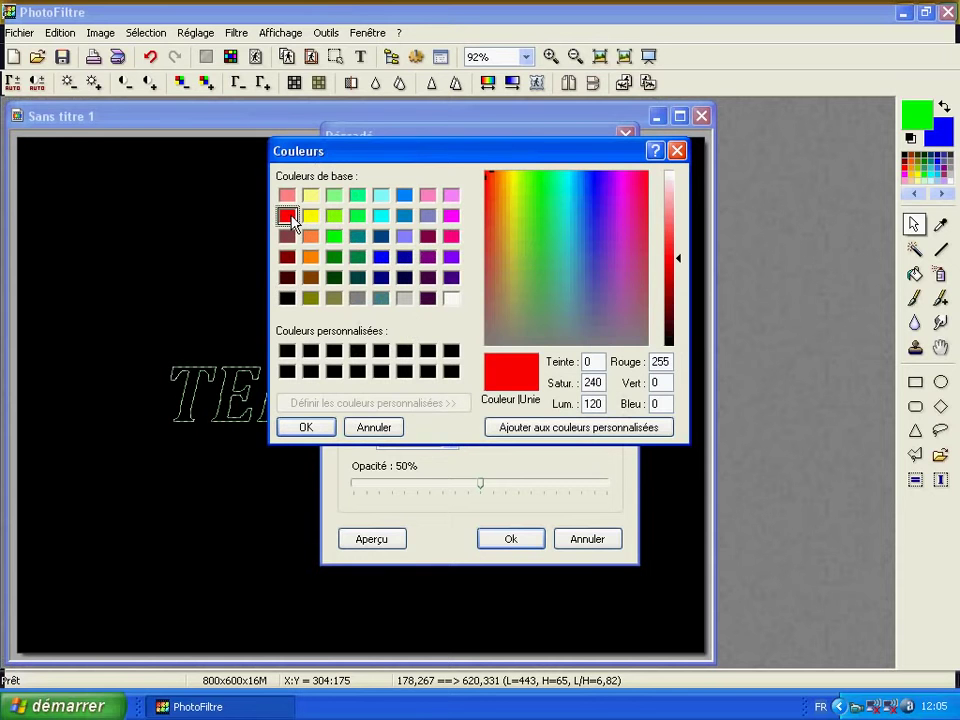
left_click(306, 427)
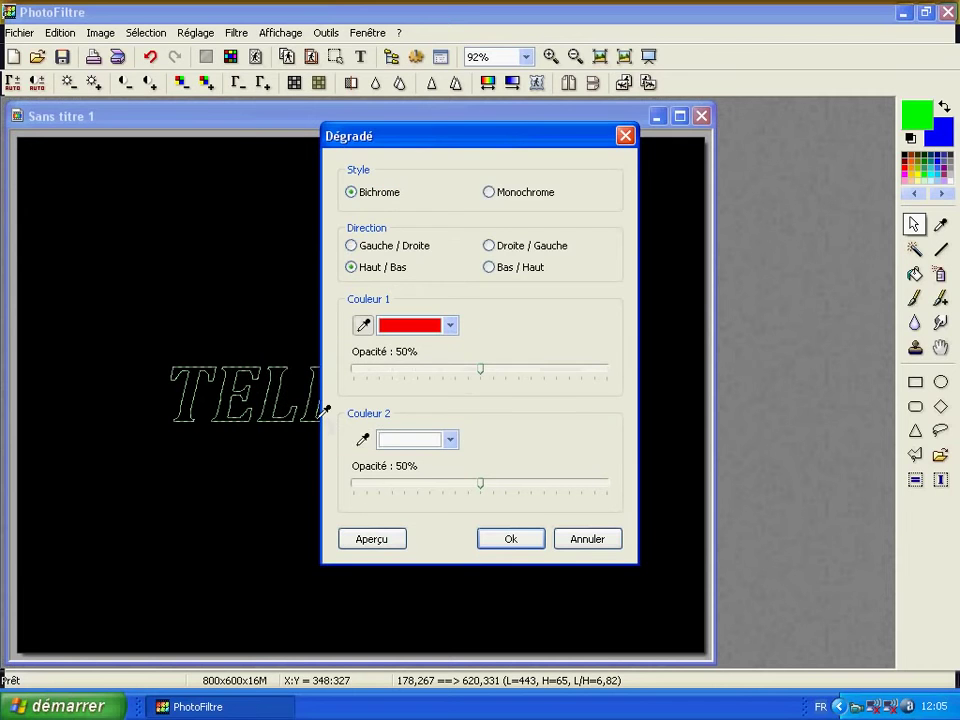
left_click(401, 445)
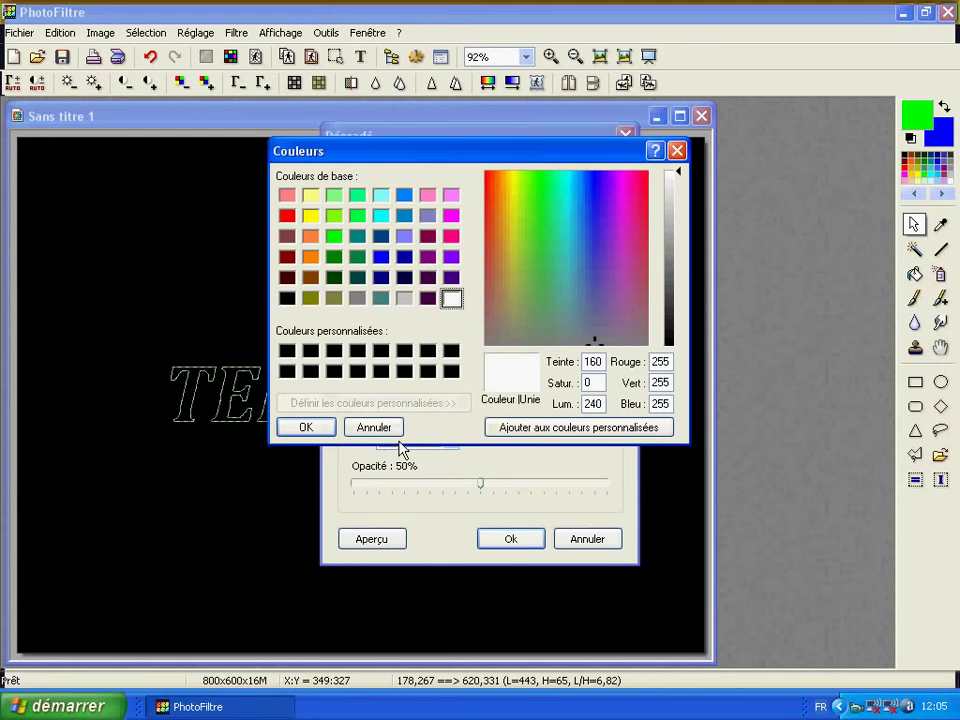
left_click(311, 222)
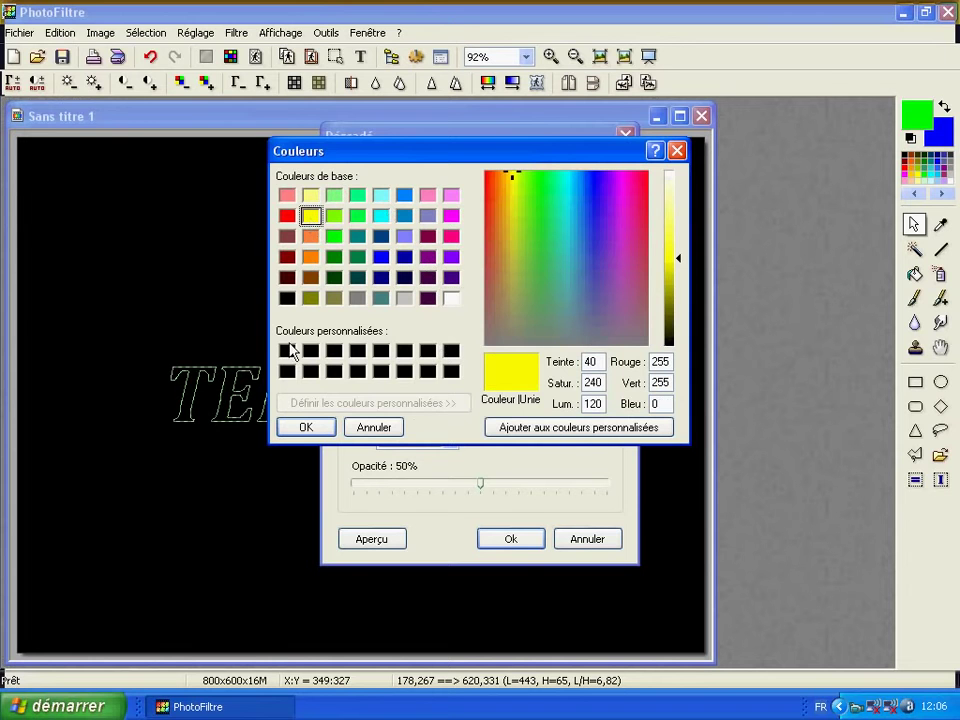
left_click(322, 427)
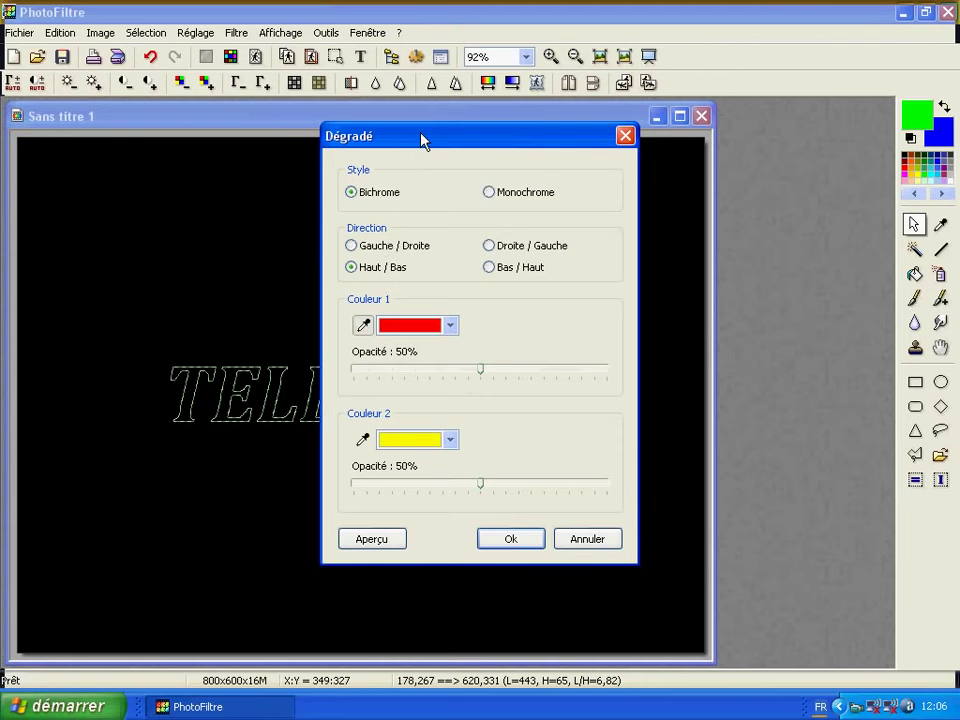
left_click_drag(421, 139, 675, 119)
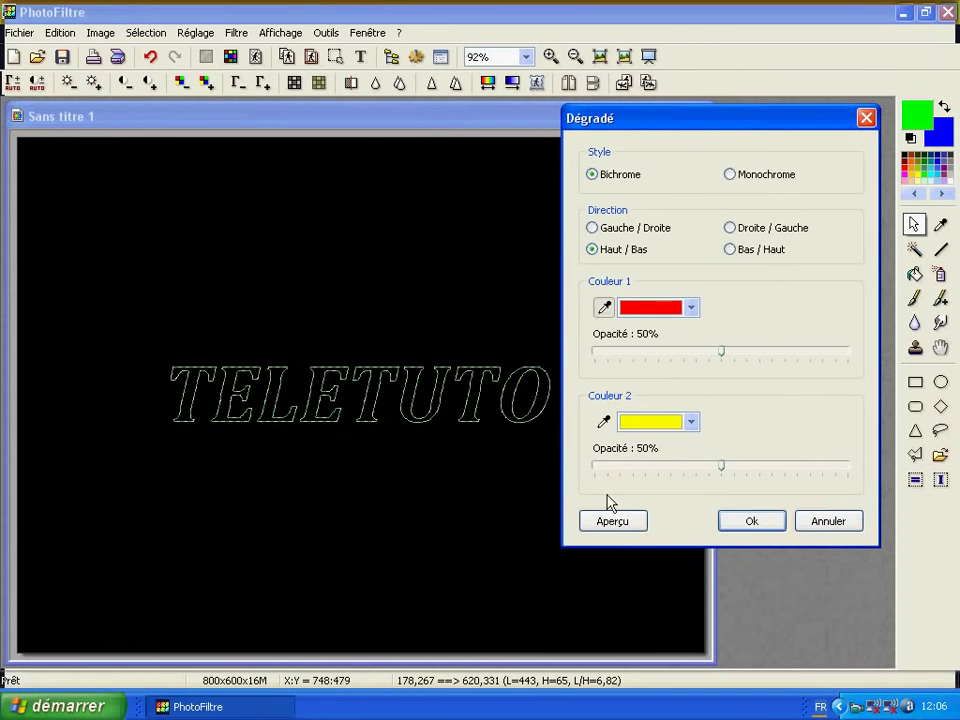
left_click(613, 522)
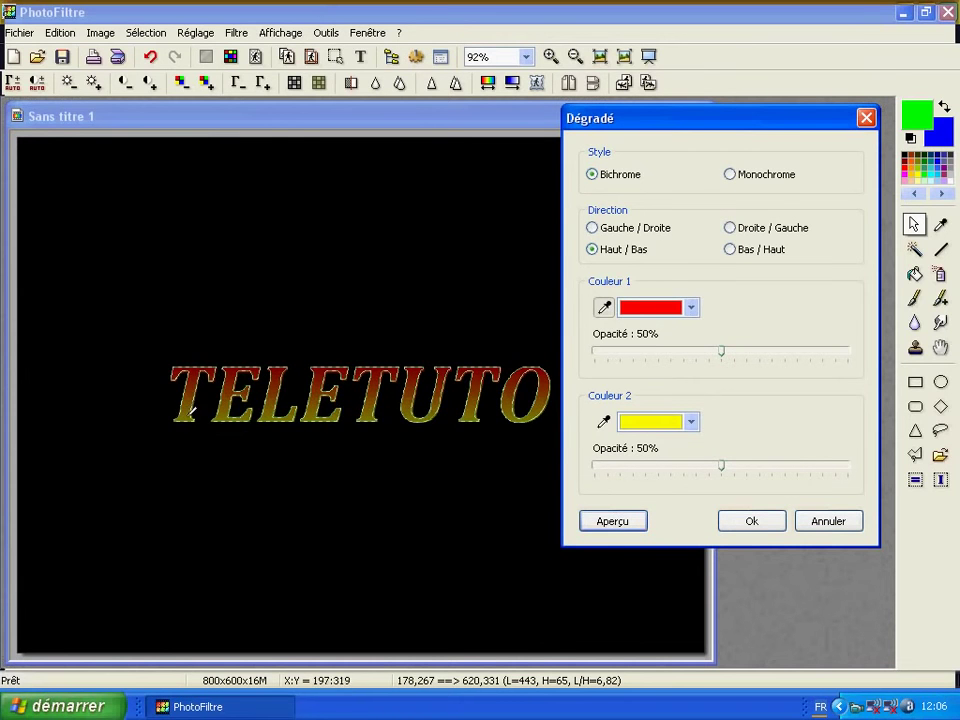
Step: Raise the opacity of both gradient colours to 100% and apply the gradient to the text
left_click(722, 351)
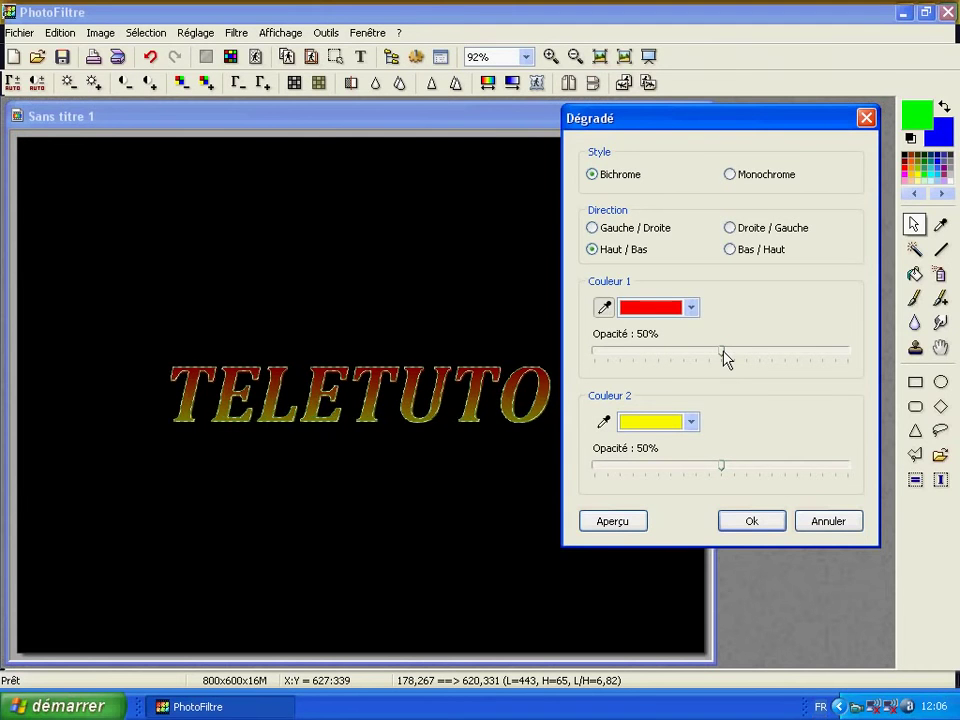
left_click_drag(722, 351, 853, 347)
left_click_drag(723, 467, 855, 467)
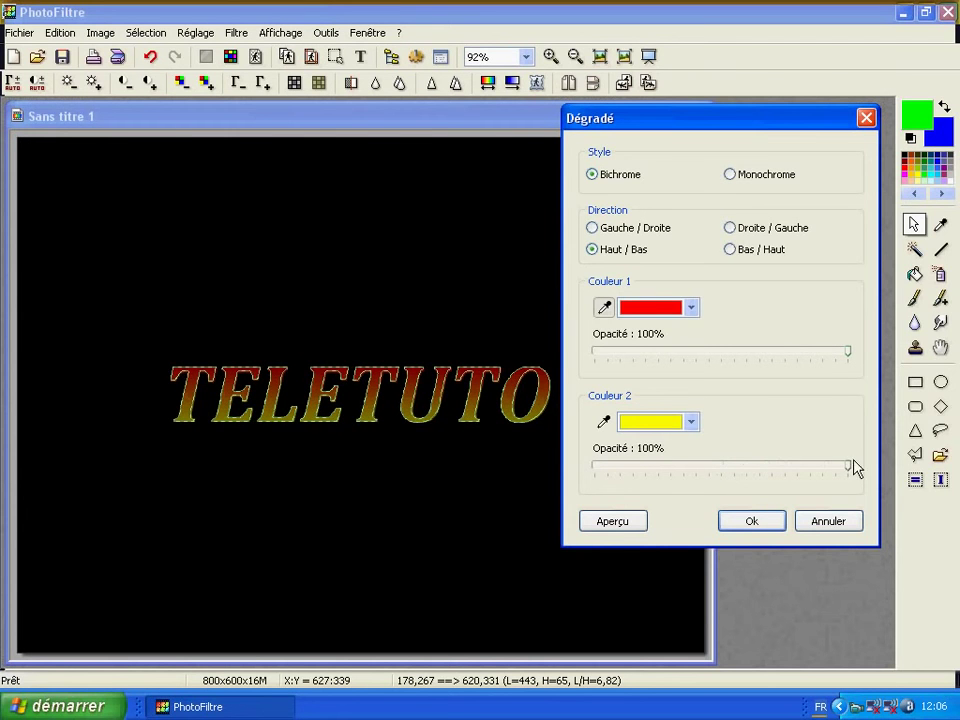
left_click(590, 520)
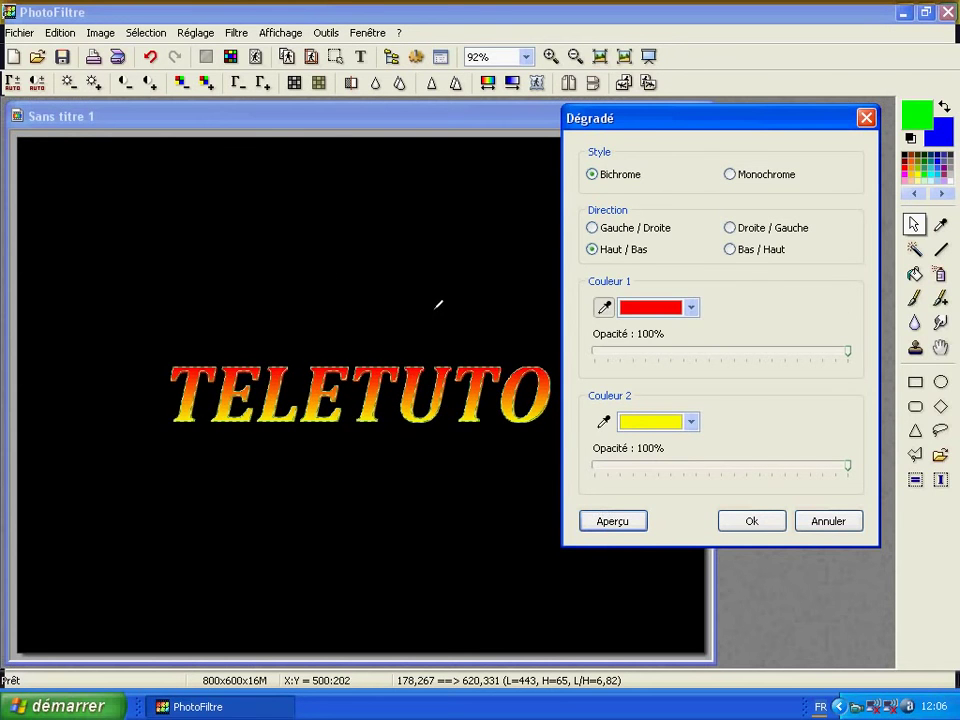
left_click(741, 522)
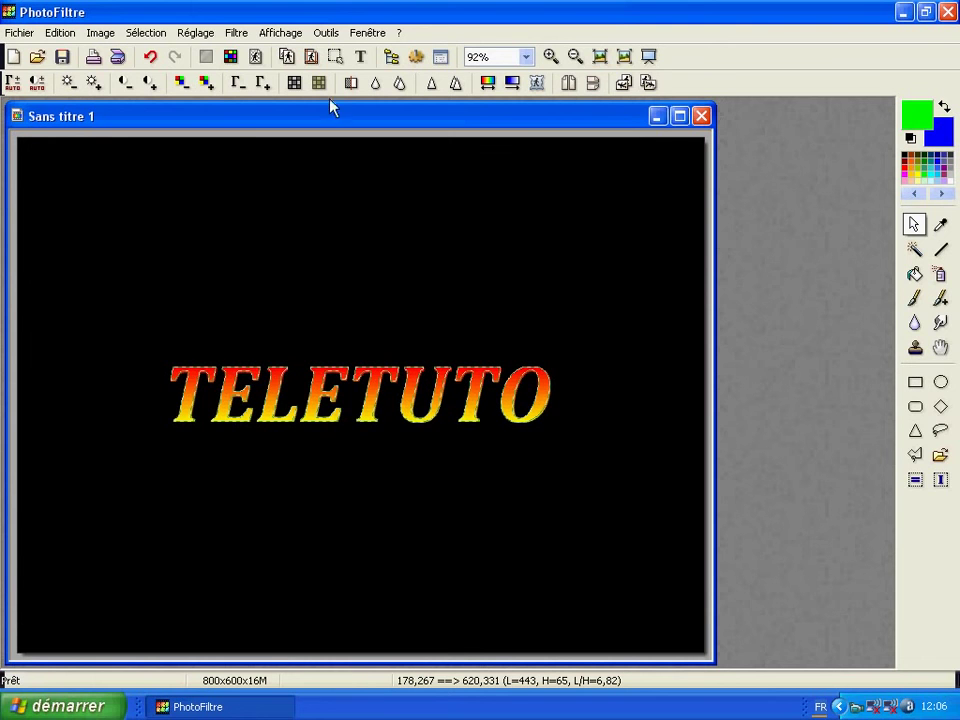
Step: Remove the selection outline around the TELETUTO text and switch to the Smudge tool
left_click(155, 33)
left_click(145, 56)
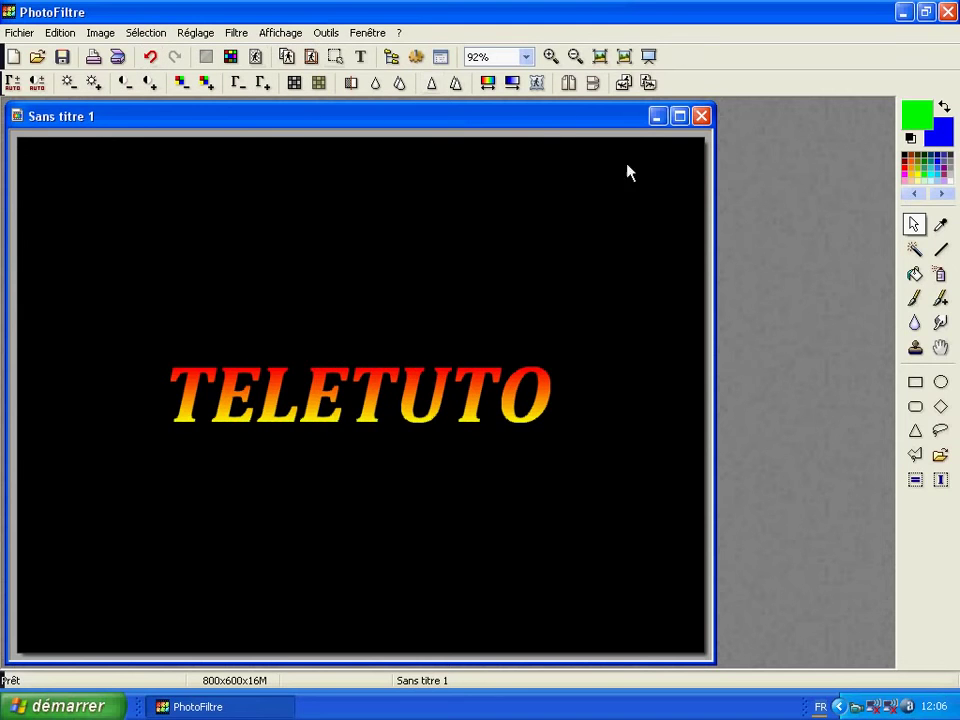
left_click(940, 324)
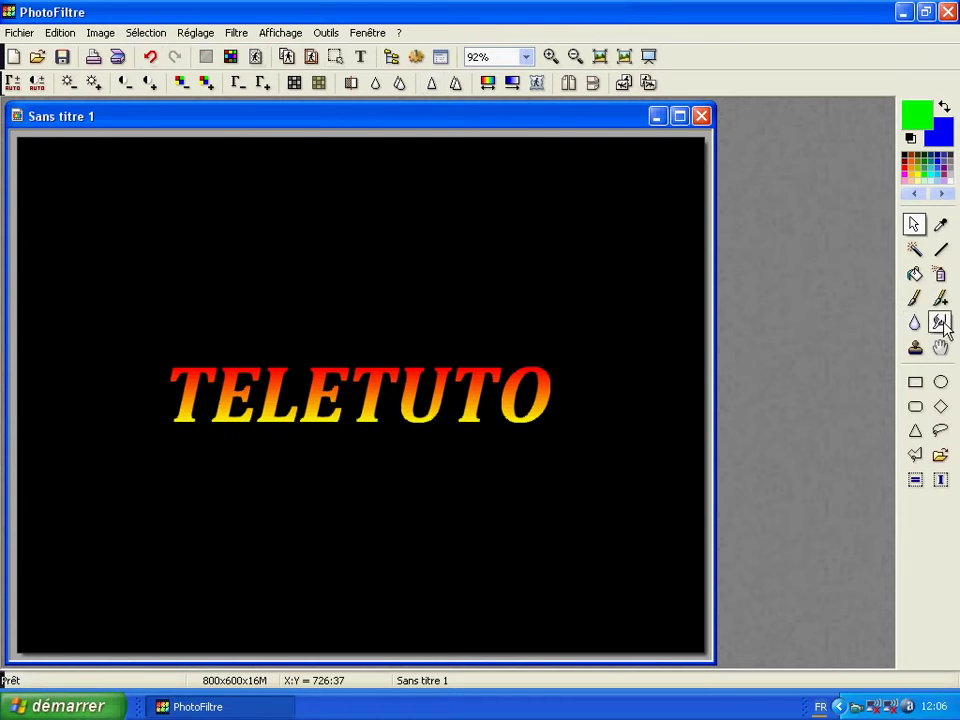
left_click(940, 324)
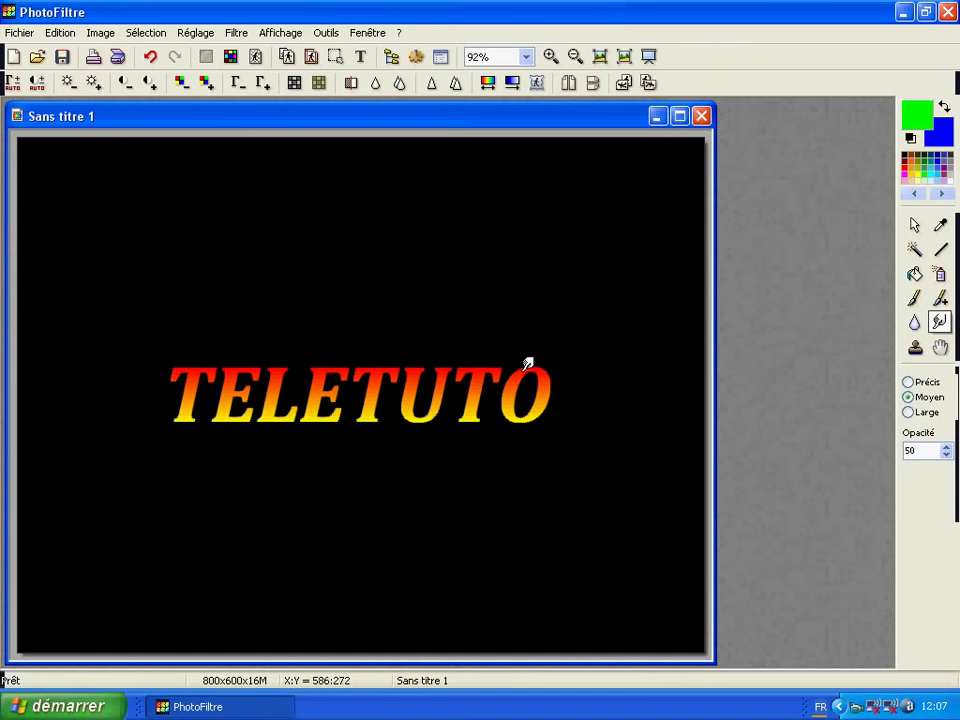
left_click_drag(528, 364, 555, 332)
left_click_drag(480, 362, 470, 316)
left_click_drag(472, 366, 491, 298)
left_click_drag(450, 364, 471, 306)
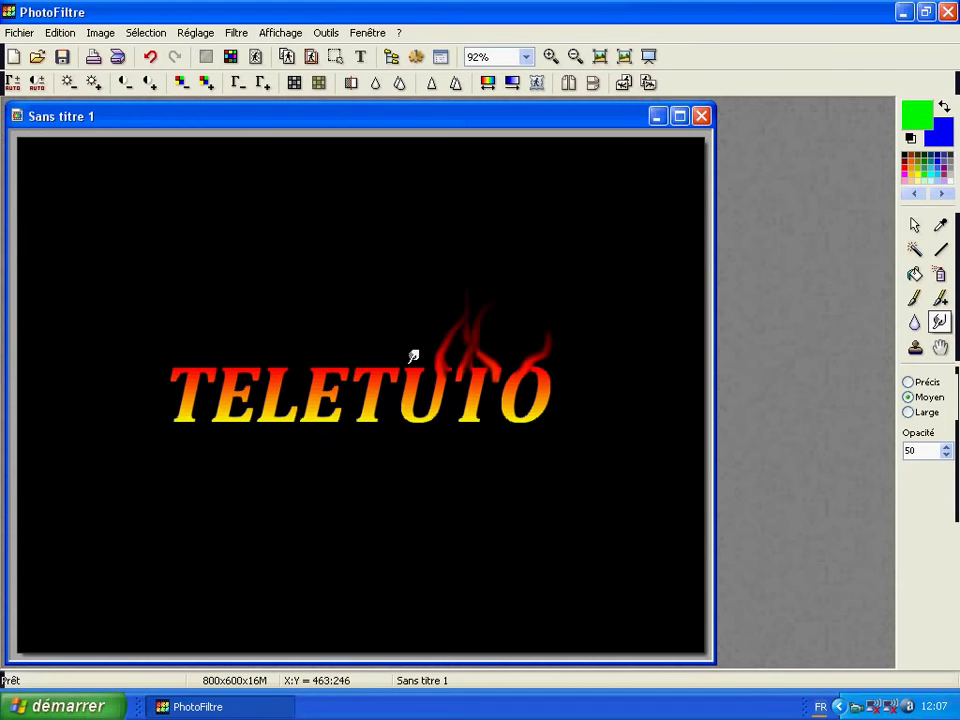
left_click_drag(413, 366, 452, 294)
left_click(153, 58)
left_click(153, 58)
left_click(153, 58)
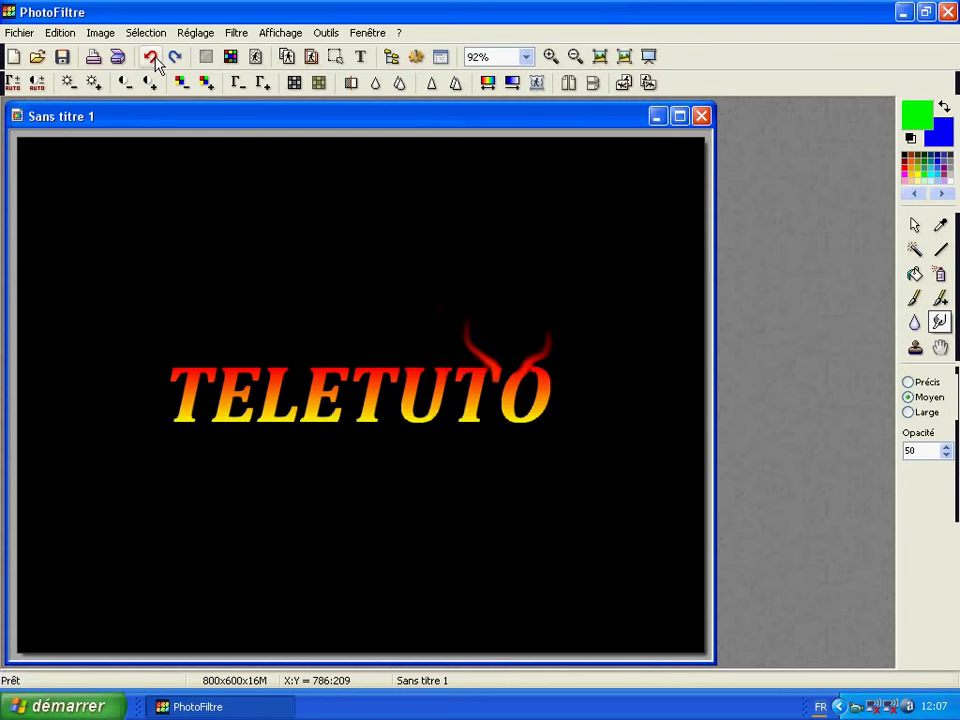
left_click(153, 58)
left_click(153, 58)
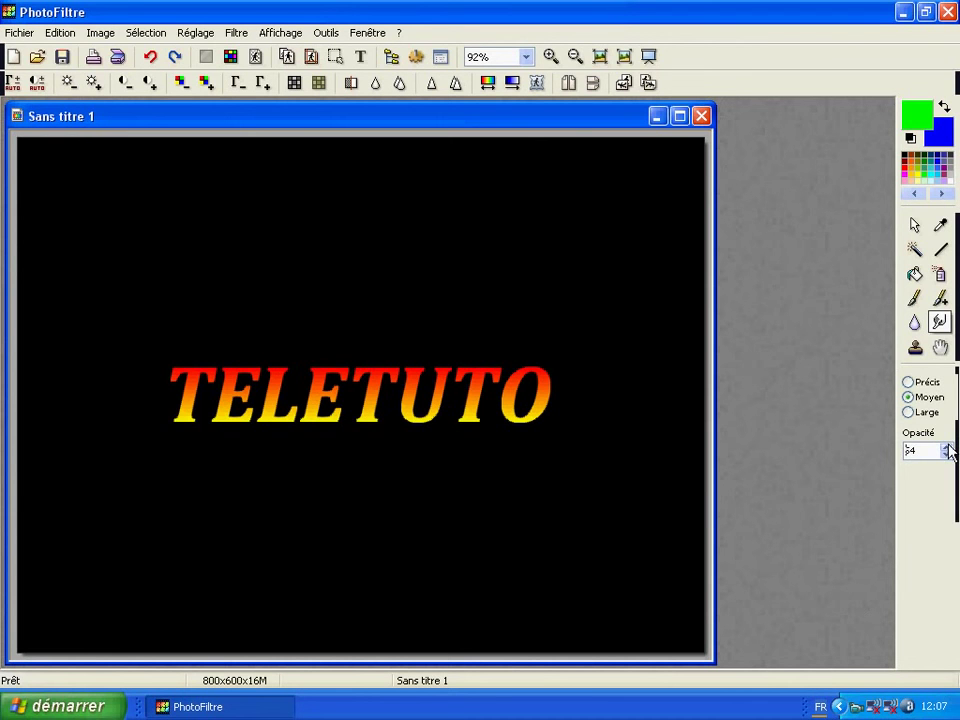
Step: Set the Smudge tool's opacity to 55 and smudge wavy flame strokes upward from the tops of all the TELETUTO letters
left_click(946, 447)
mouse_move(521, 375)
left_mouse_down()
mouse_move(551, 336)
mouse_move(578, 286)
left_mouse_up()
left_click_drag(553, 374, 613, 328)
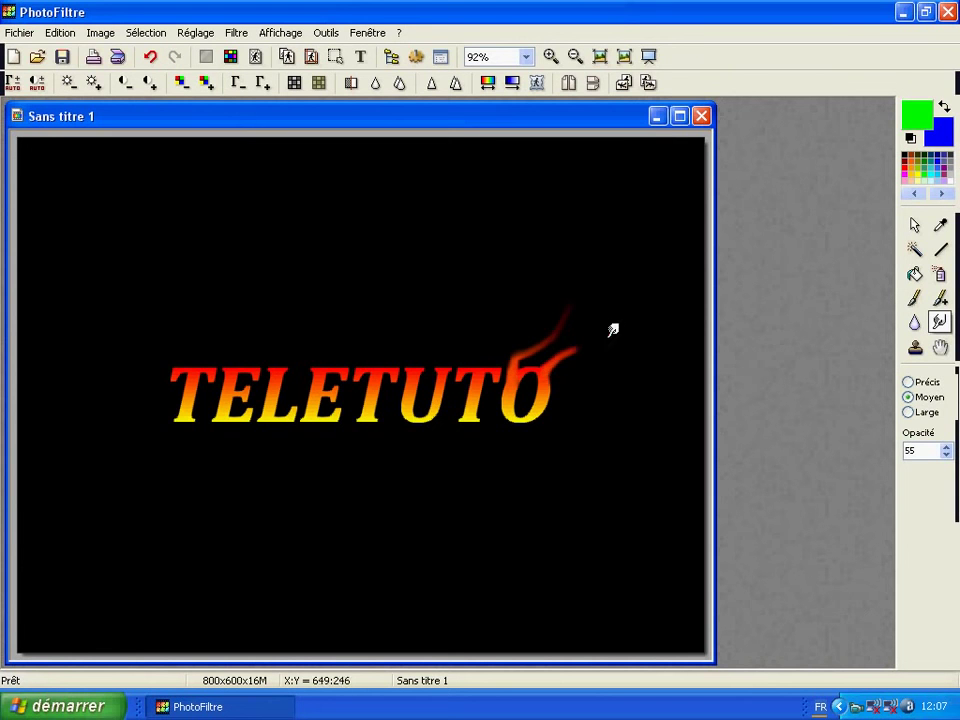
mouse_move(470, 366)
left_mouse_down()
mouse_move(482, 322)
mouse_move(484, 355)
mouse_move(503, 372)
mouse_move(484, 347)
mouse_move(488, 320)
mouse_move(498, 320)
mouse_move(444, 371)
mouse_move(481, 329)
mouse_move(413, 375)
mouse_move(432, 341)
mouse_move(470, 322)
mouse_move(400, 425)
mouse_move(383, 379)
mouse_move(394, 373)
mouse_move(389, 350)
mouse_move(417, 332)
mouse_move(380, 372)
left_mouse_up()
left_click_drag(380, 365, 394, 314)
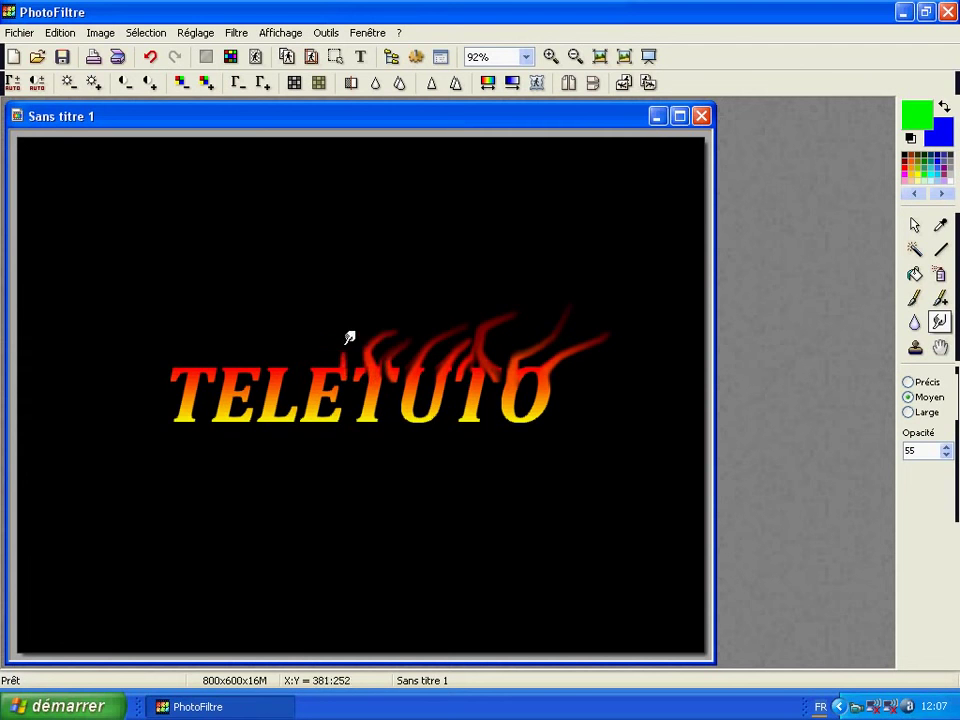
left_click_drag(323, 363, 411, 310)
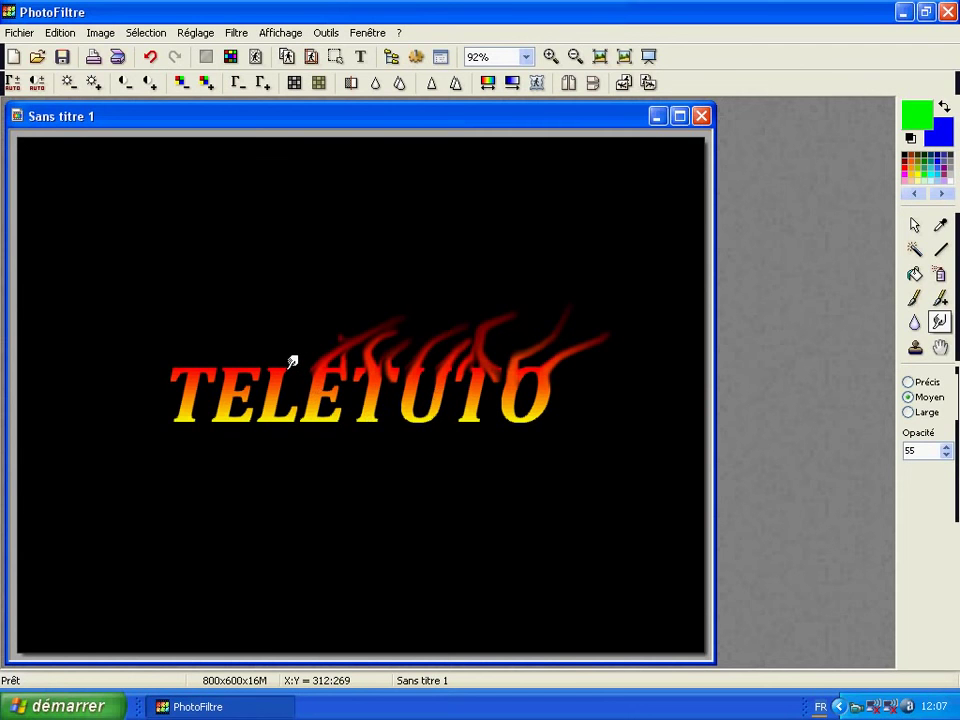
left_click_drag(292, 362, 306, 336)
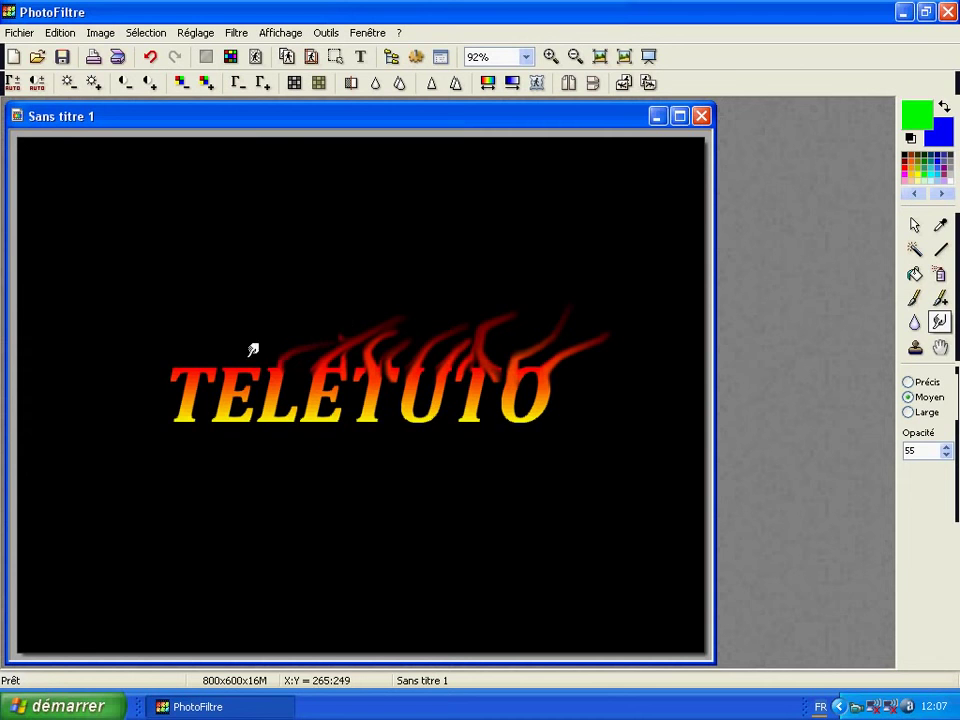
left_click_drag(253, 358, 310, 335)
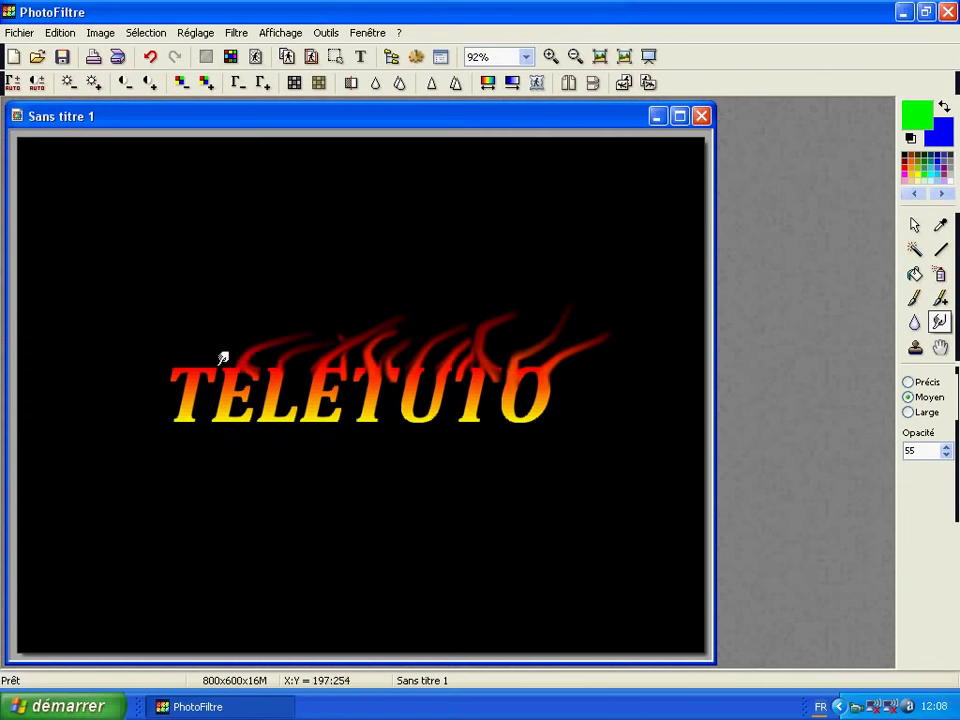
left_click_drag(229, 356, 264, 315)
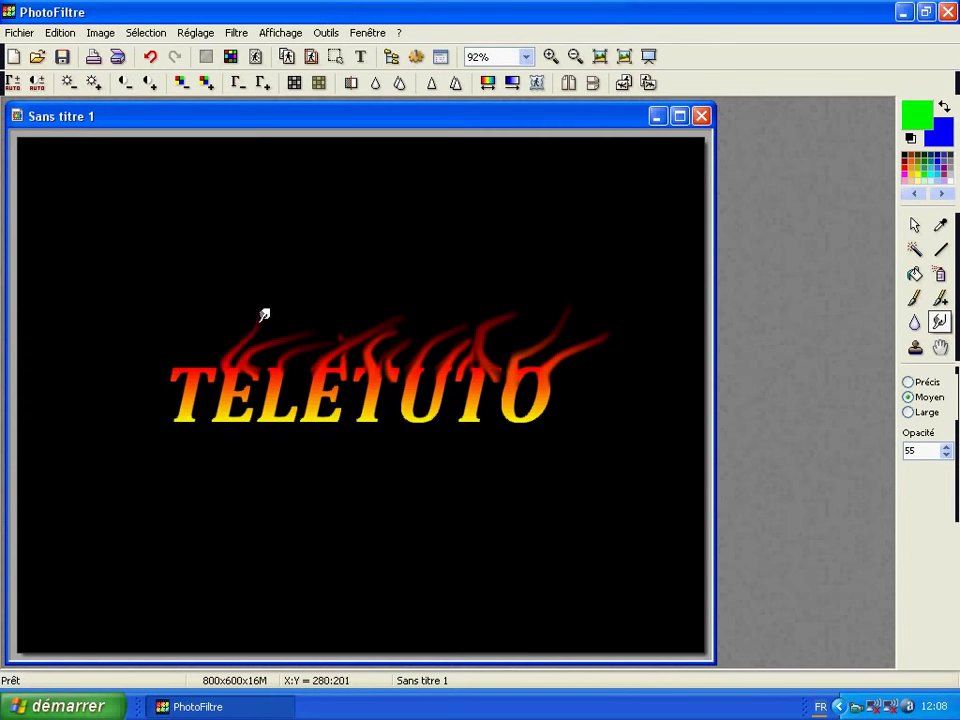
mouse_move(190, 366)
left_mouse_down()
mouse_move(205, 337)
mouse_move(231, 321)
left_mouse_up()
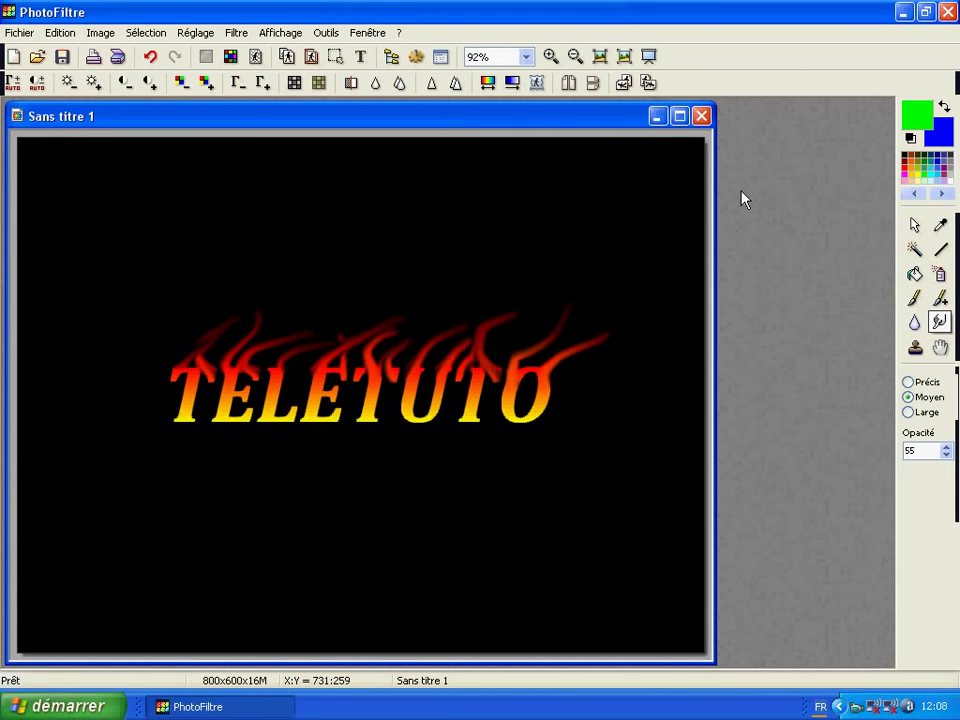
Step: Save the image on the desktop as a BMP file named montexte
left_click(14, 35)
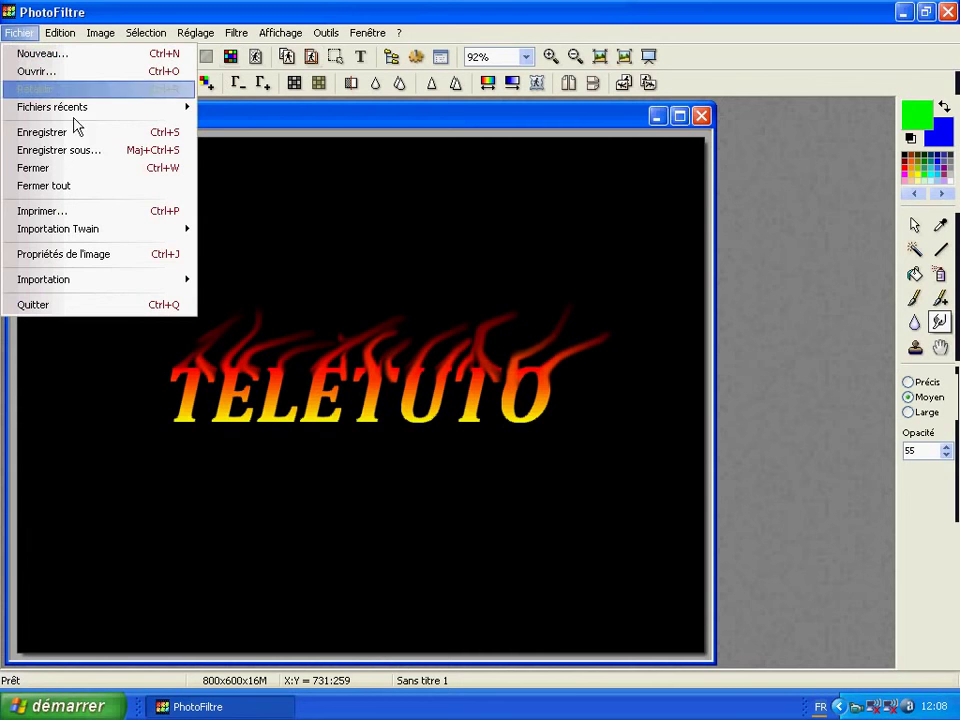
left_click(90, 152)
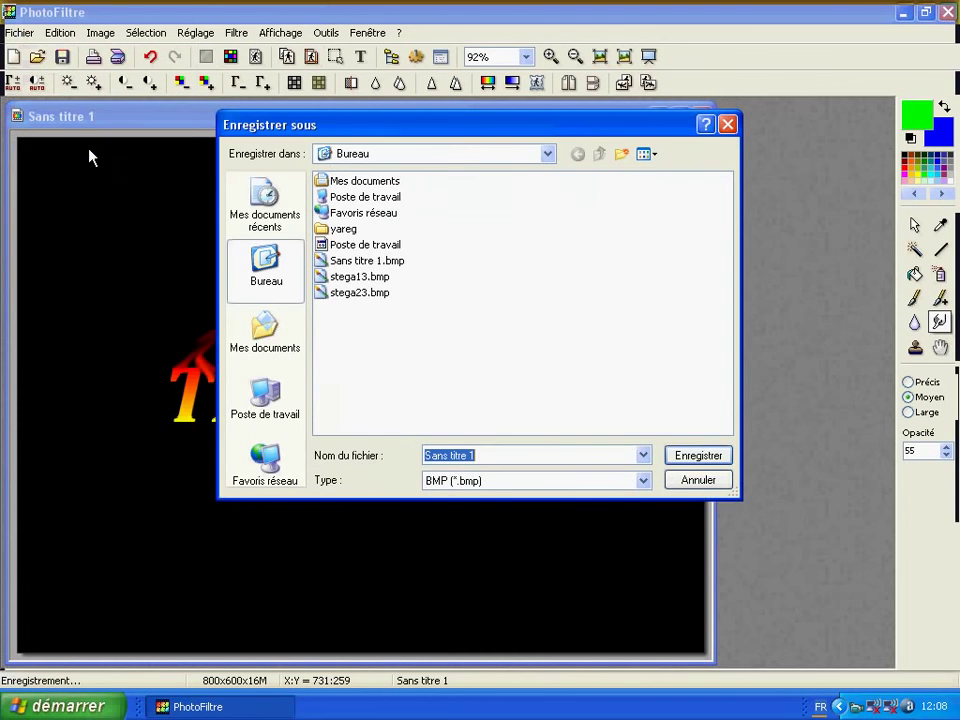
type("montexte")
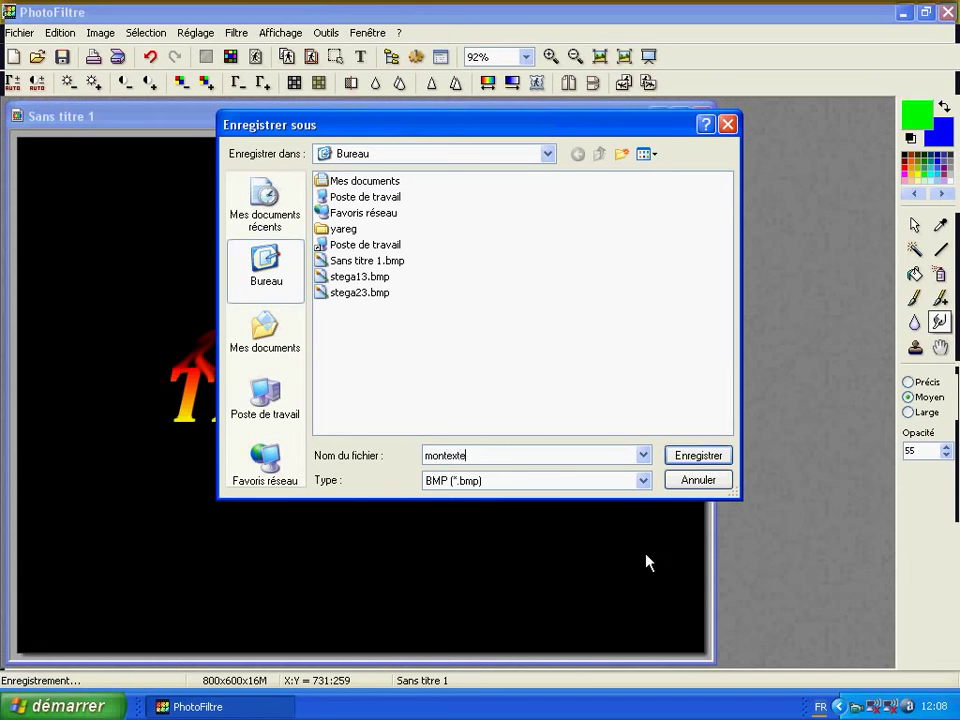
left_click(698, 456)
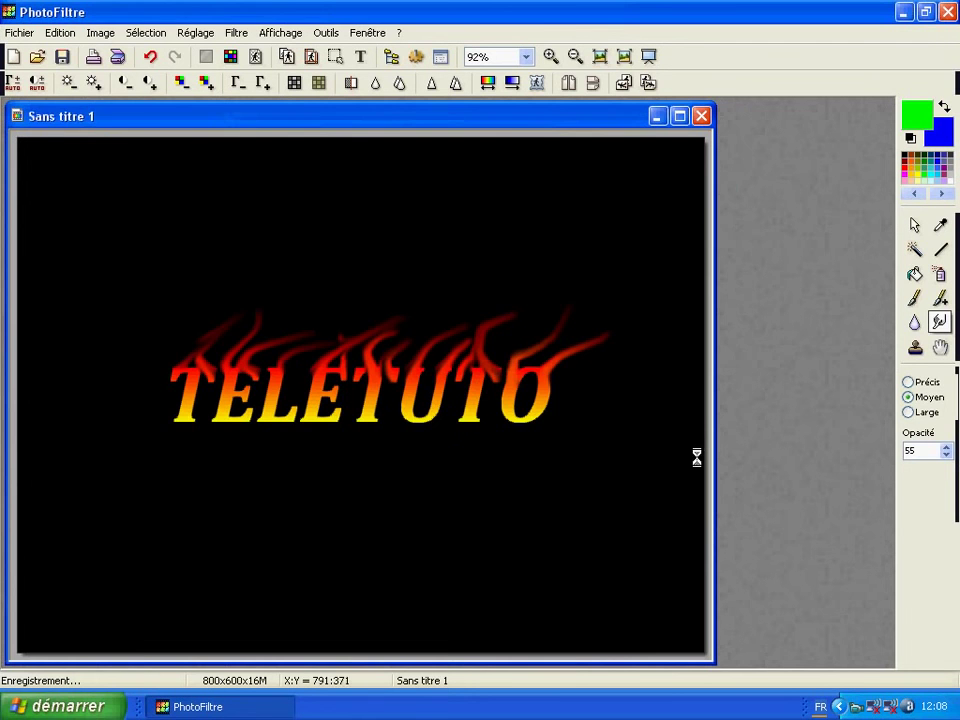
Step: Quit PhotoFiltre and view the saved montexte.bmp from the desktop in a maximized Windows image viewer
left_click(13, 34)
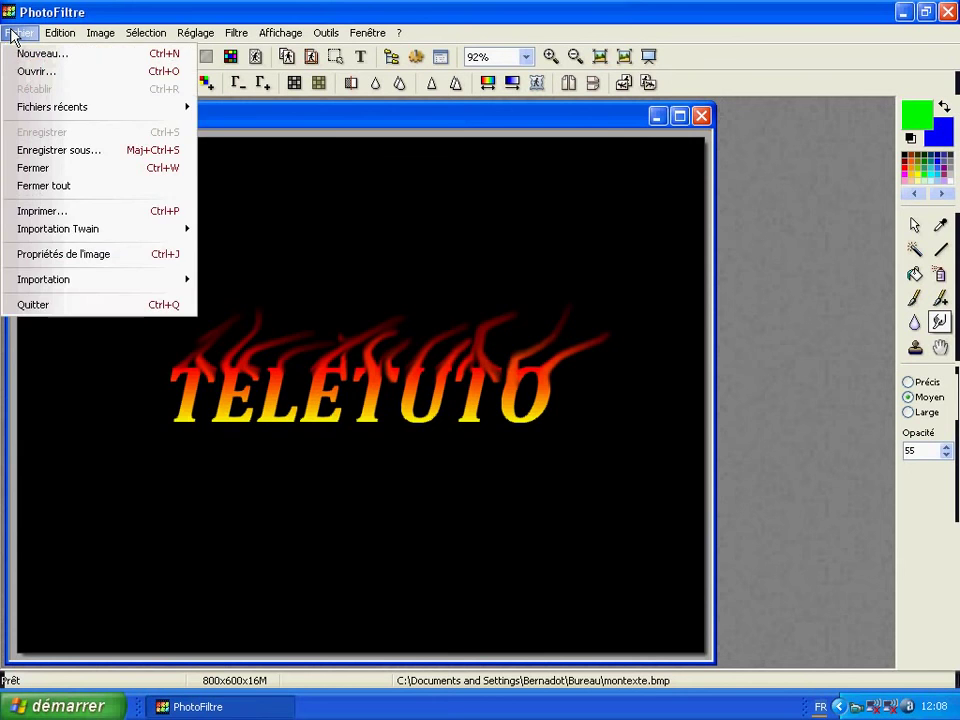
left_click(56, 310)
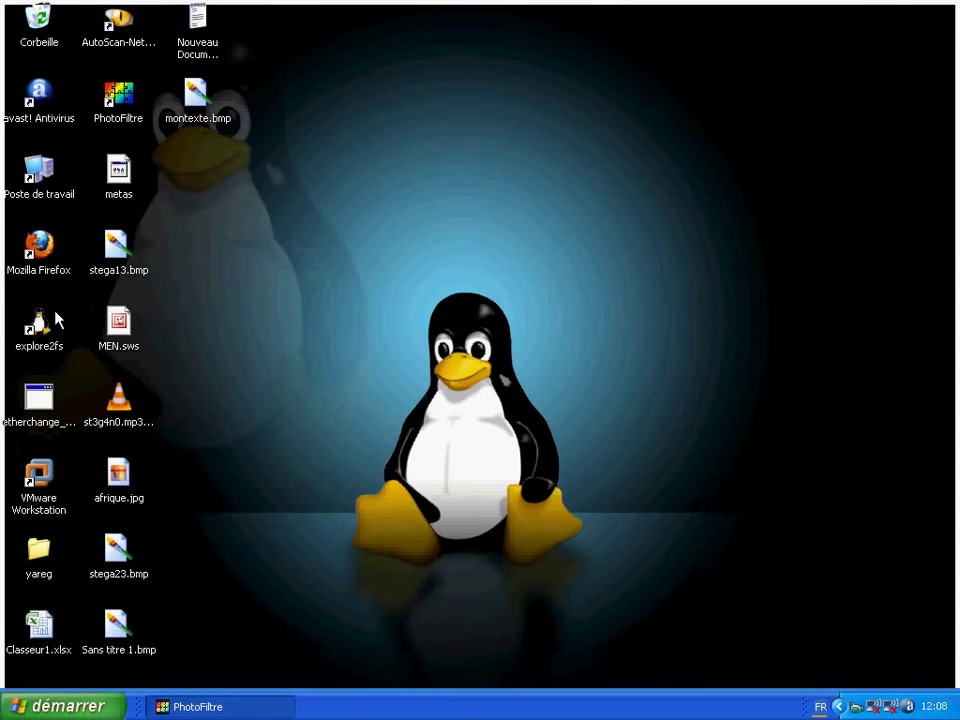
double_click(207, 122)
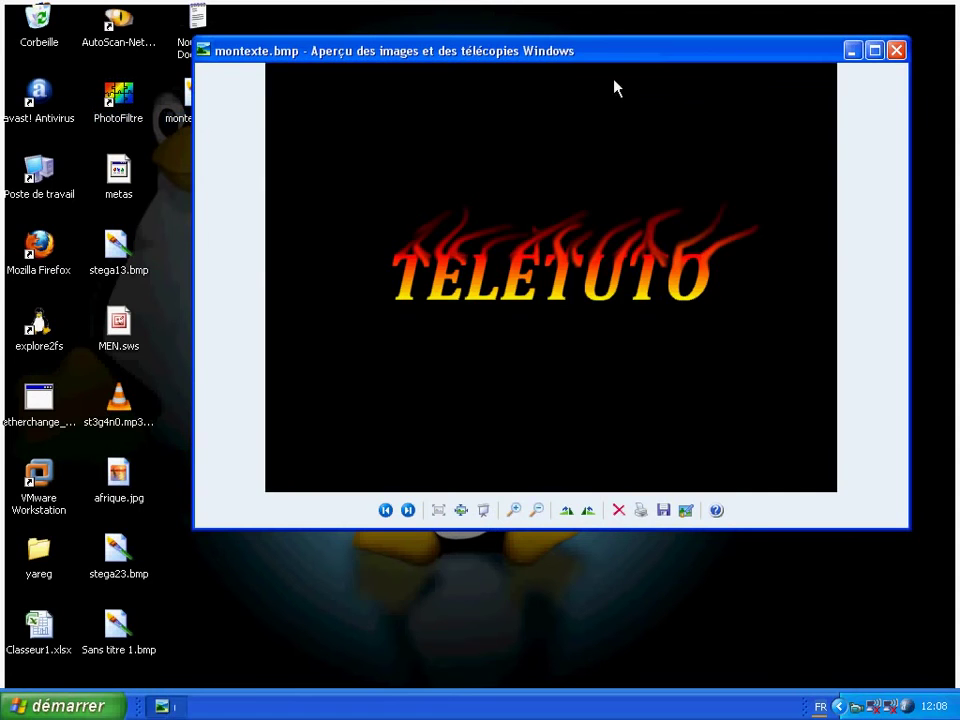
left_click(874, 50)
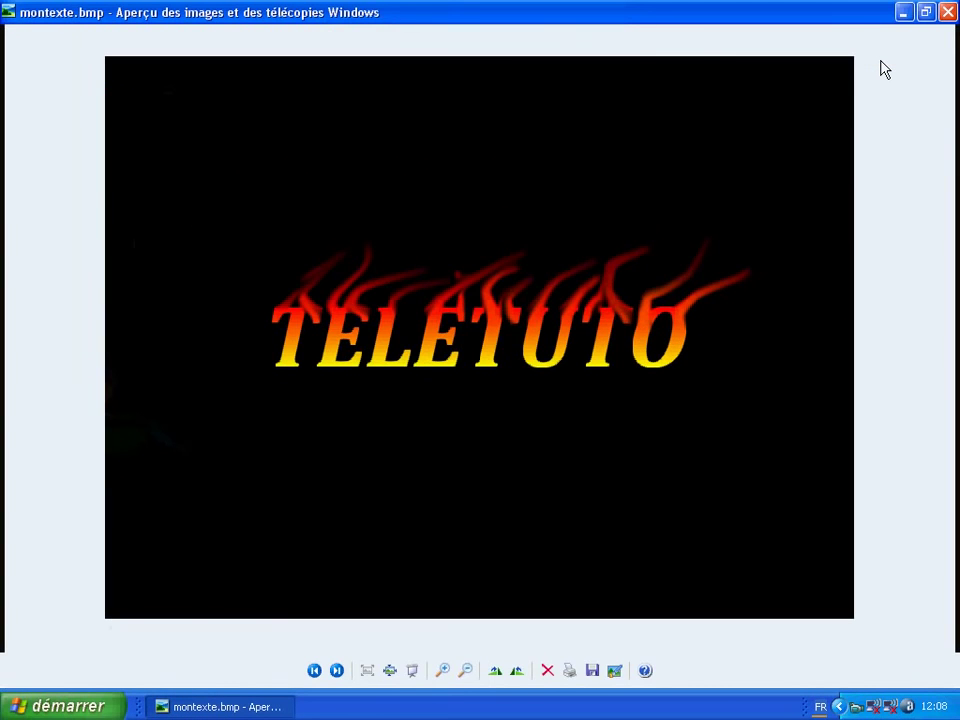